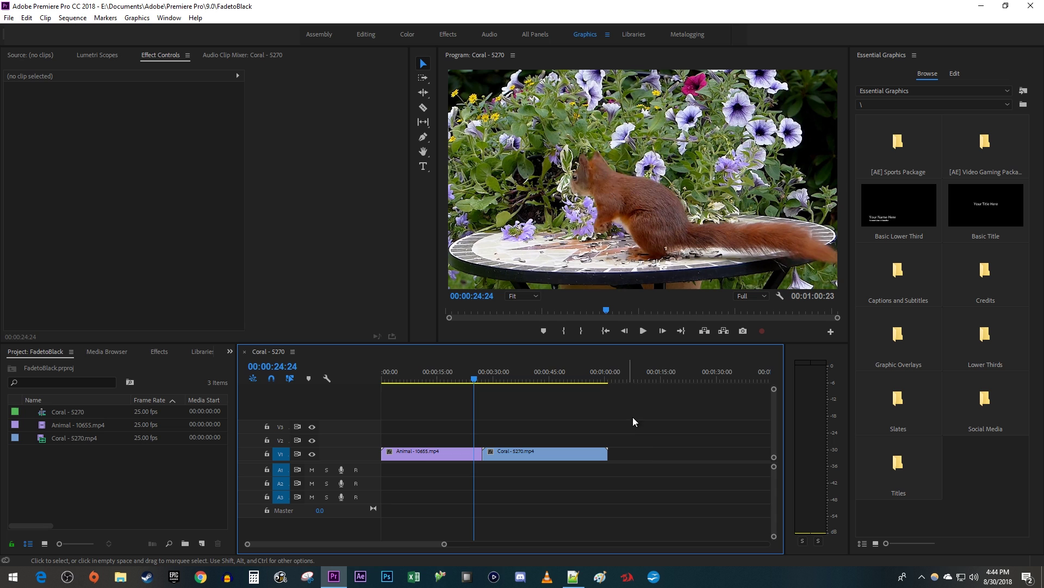
# Search effects for 'dip to black' and drop Dip to Black on the squirrel–coral cut.
pyautogui.press('space')
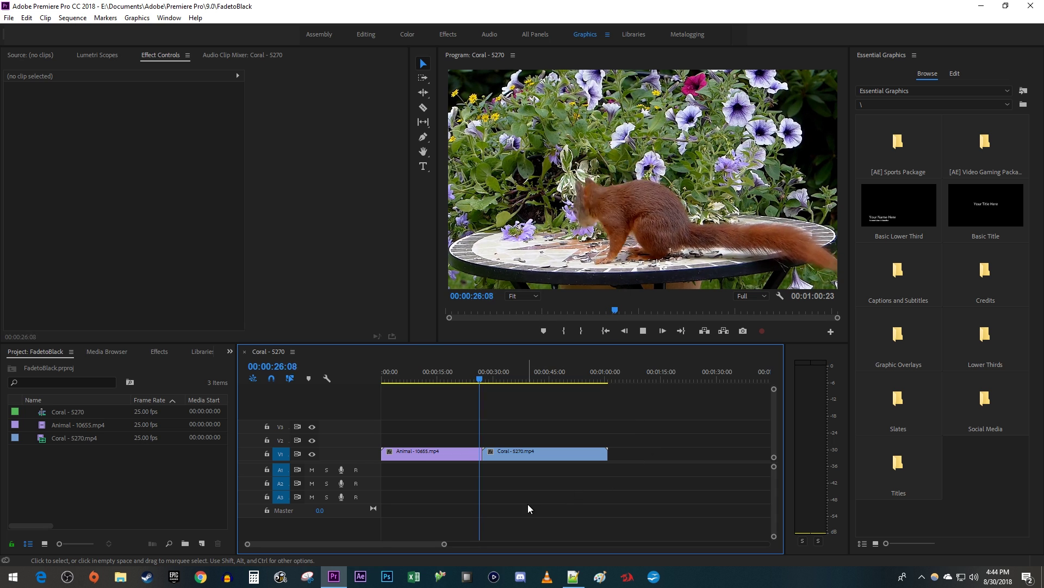
pyautogui.press('space')
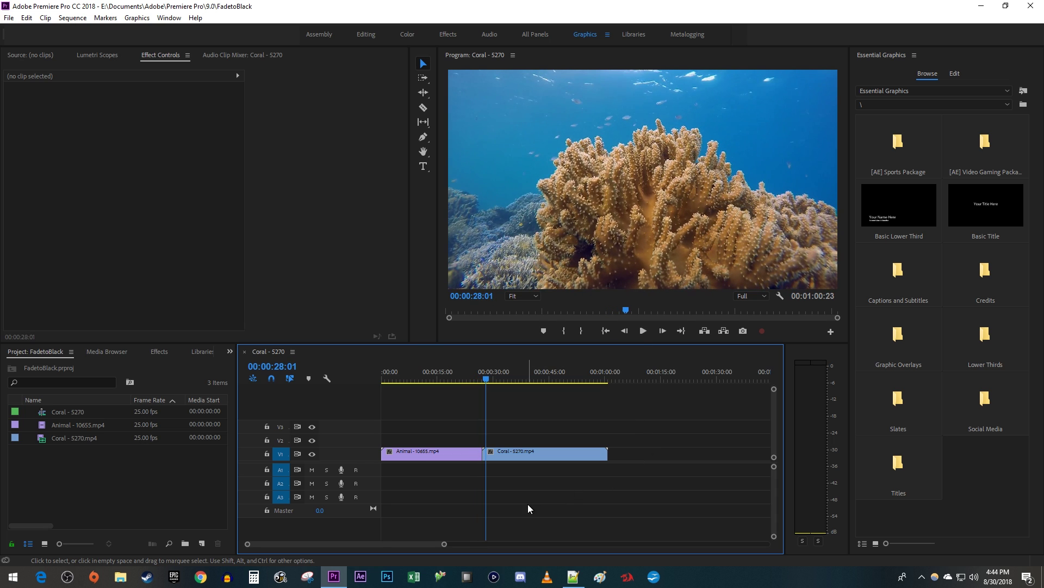
pyautogui.click(161, 352)
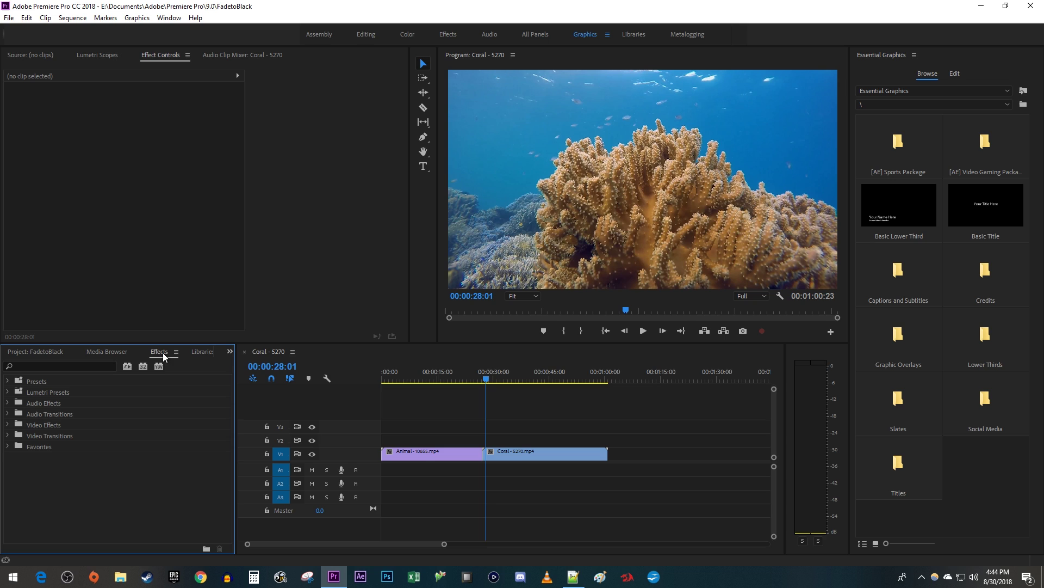
pyautogui.click(97, 368)
pyautogui.write('dip to black')
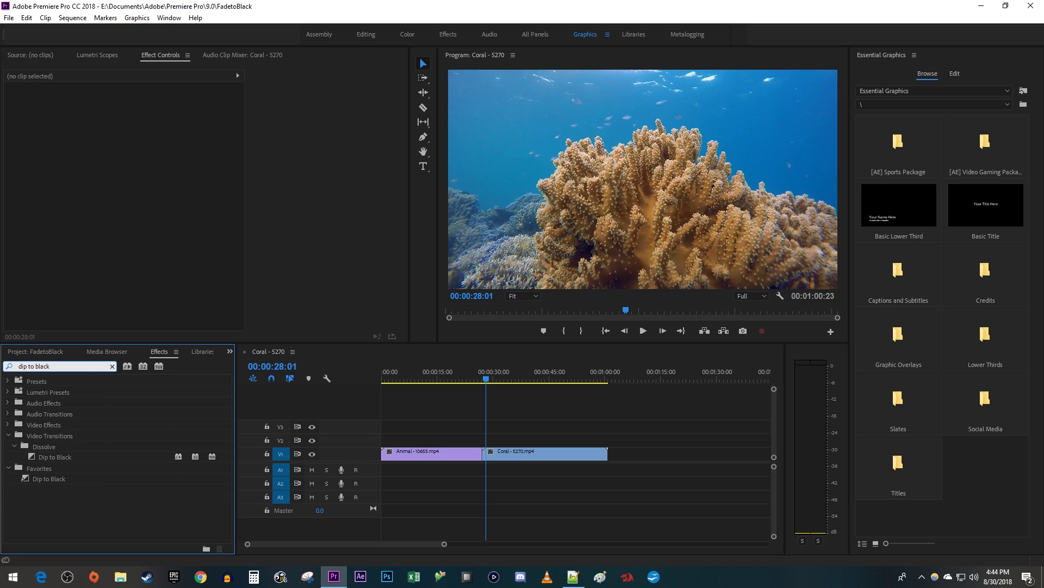
pyautogui.moveTo(66, 458); pyautogui.dragTo(399, 460)
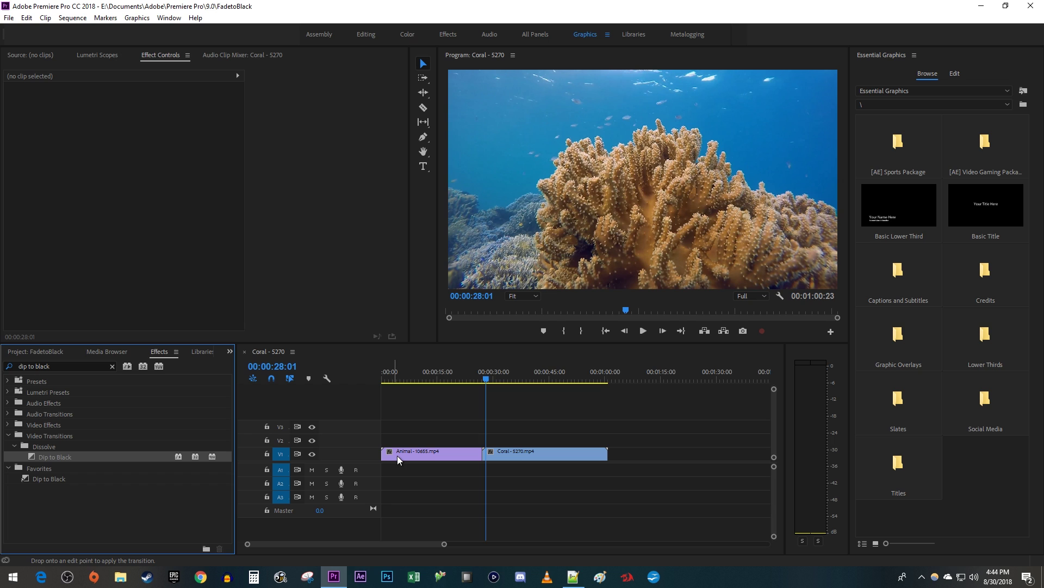
pyautogui.moveTo(485, 457); pyautogui.dragTo(486, 458)
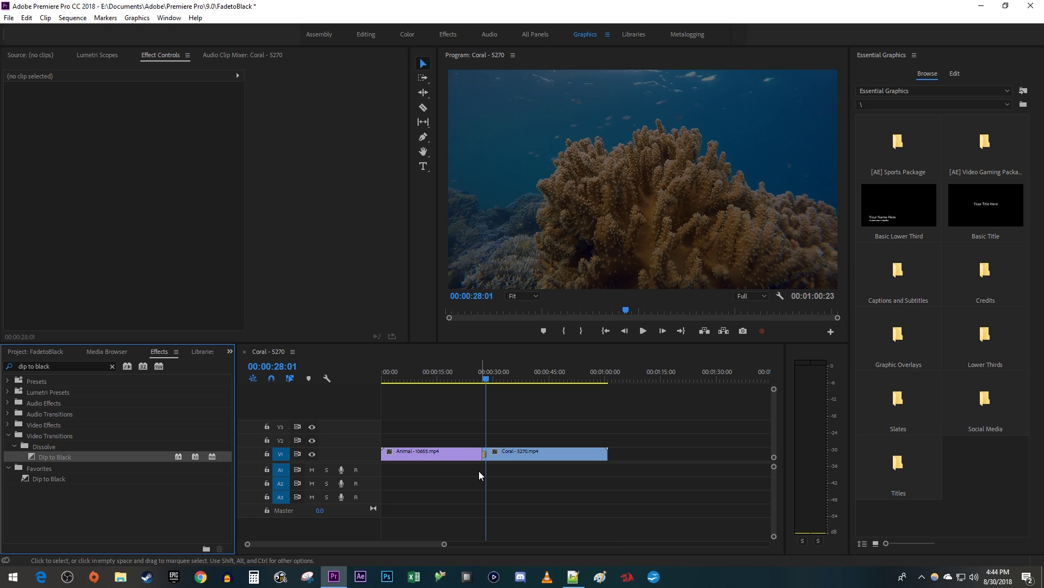
pyautogui.press('=')
pyautogui.press('=')
pyautogui.press('=')
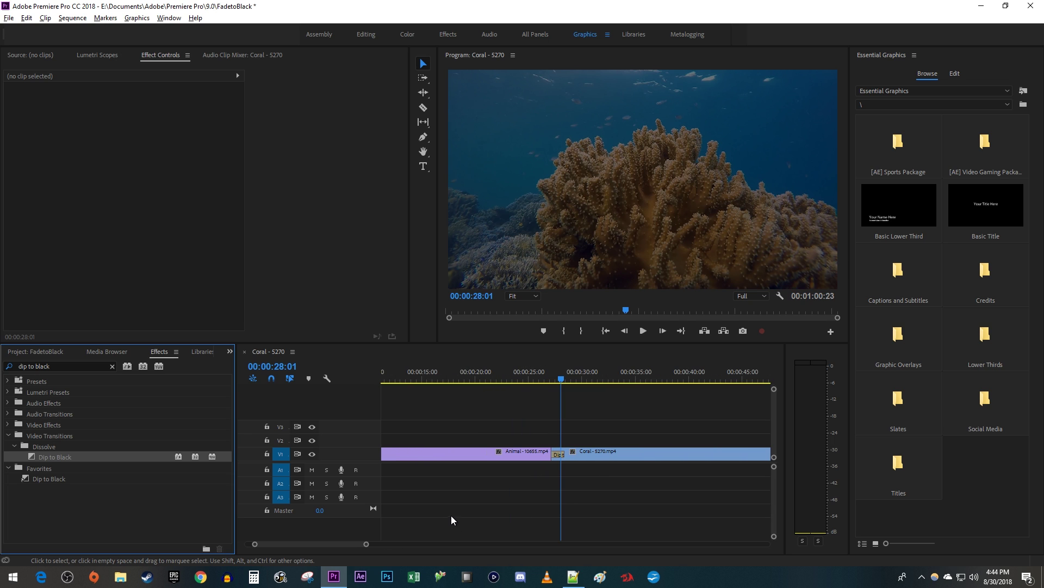
pyautogui.click(499, 381)
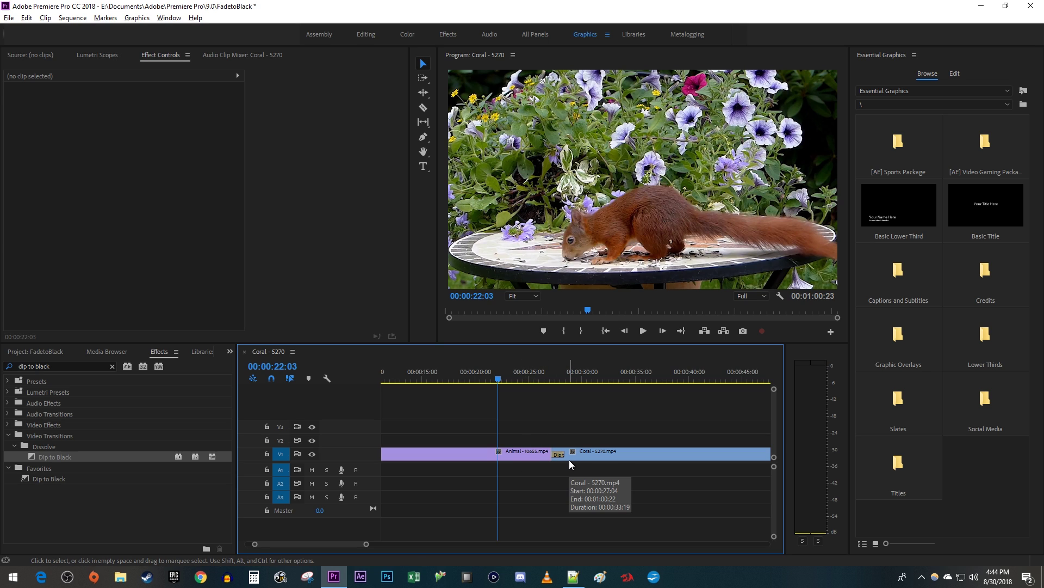
# Set the Dip to Black transition's Alignment to Center at Cut.
pyautogui.click(560, 454)
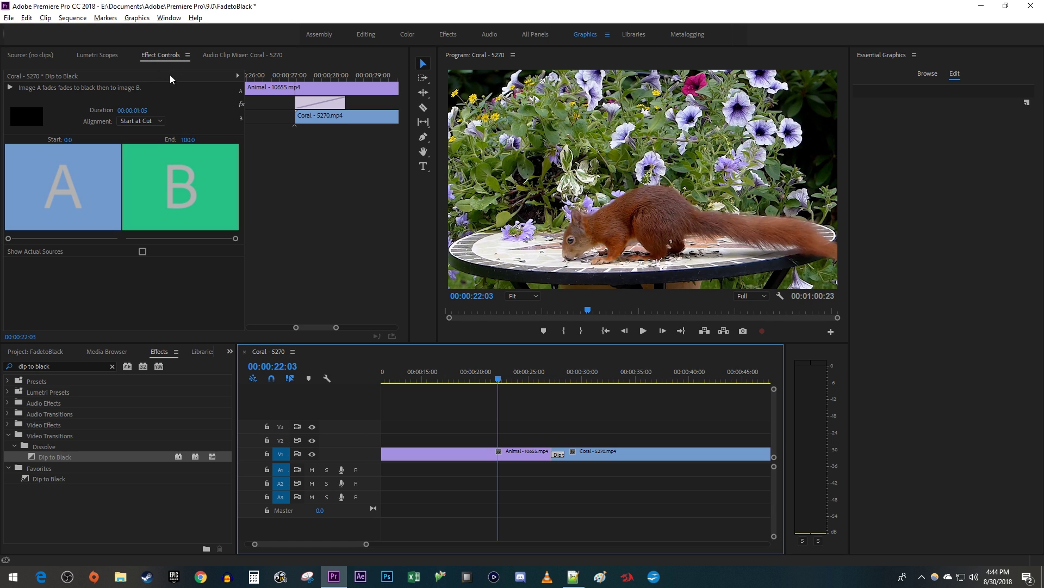
pyautogui.click(154, 119)
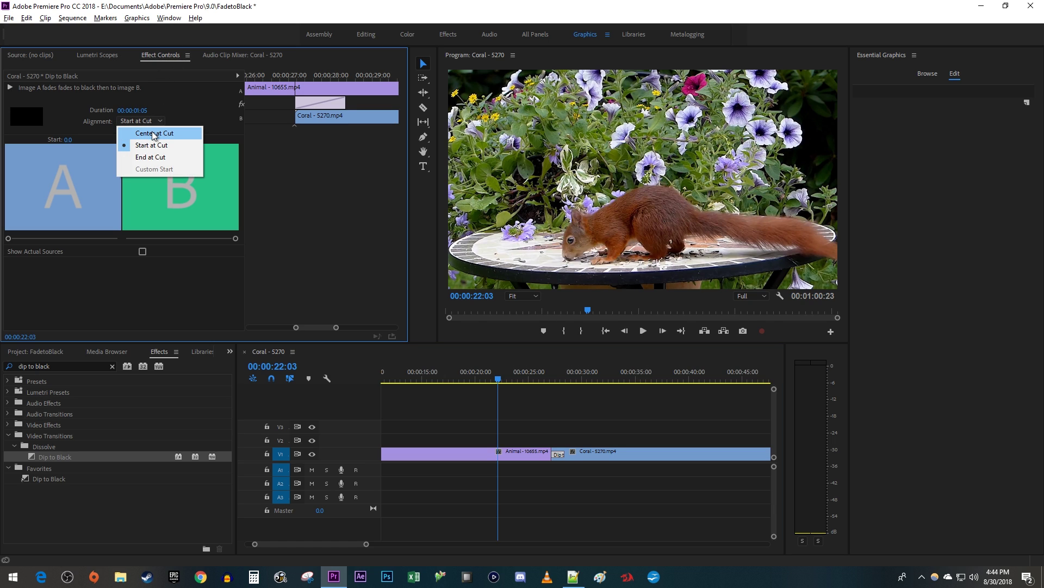
pyautogui.click(154, 134)
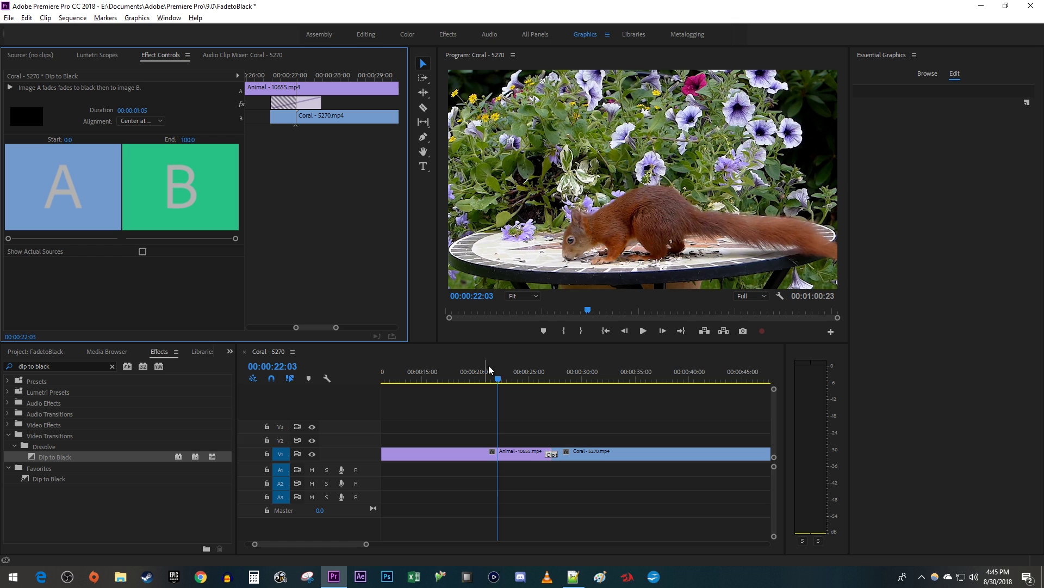
# Preview the centered transition fading through black into the coral footage.
pyautogui.click(531, 378)
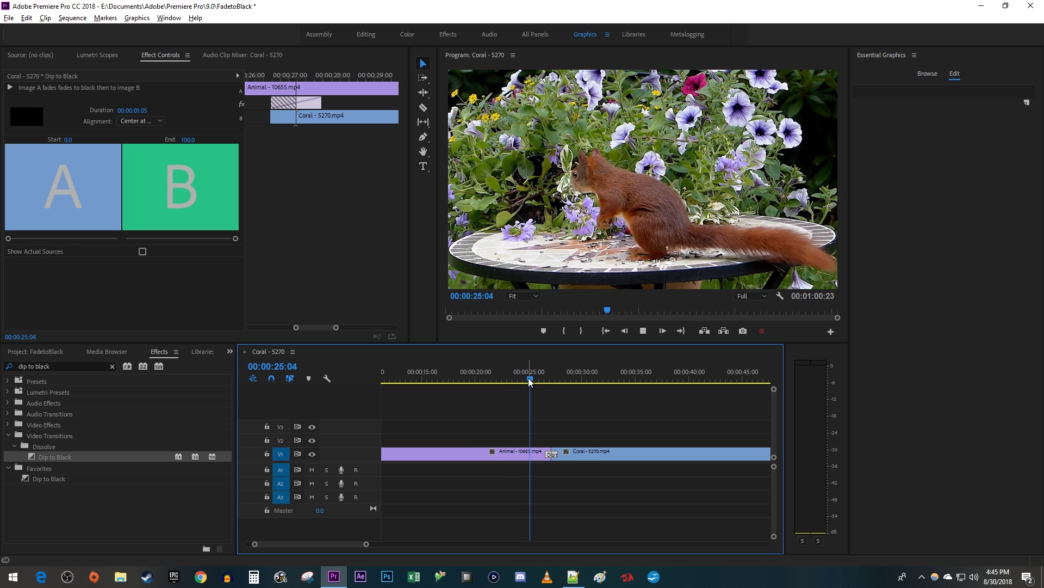
pyautogui.press('space')
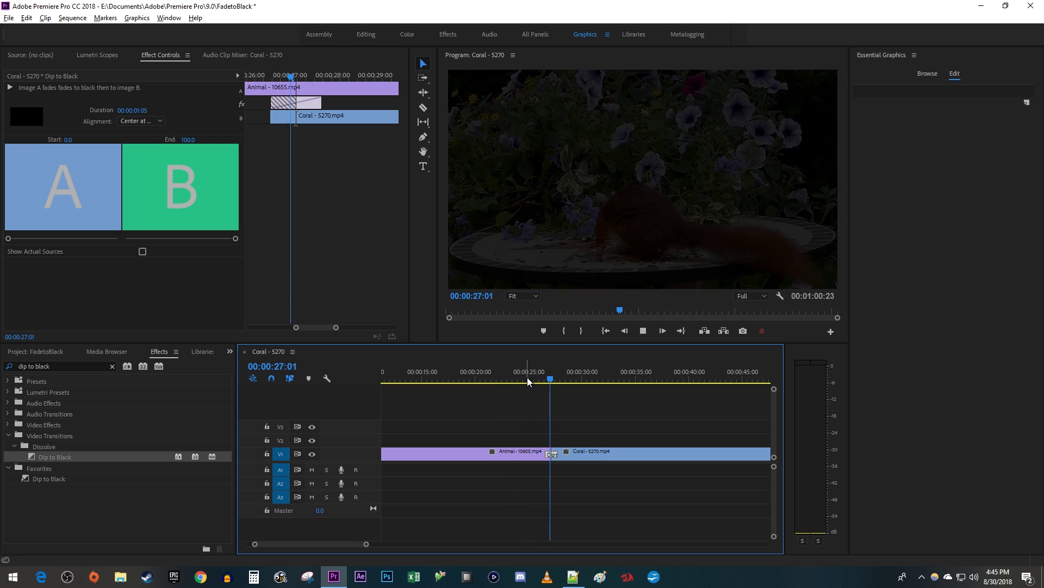
pyautogui.press('space')
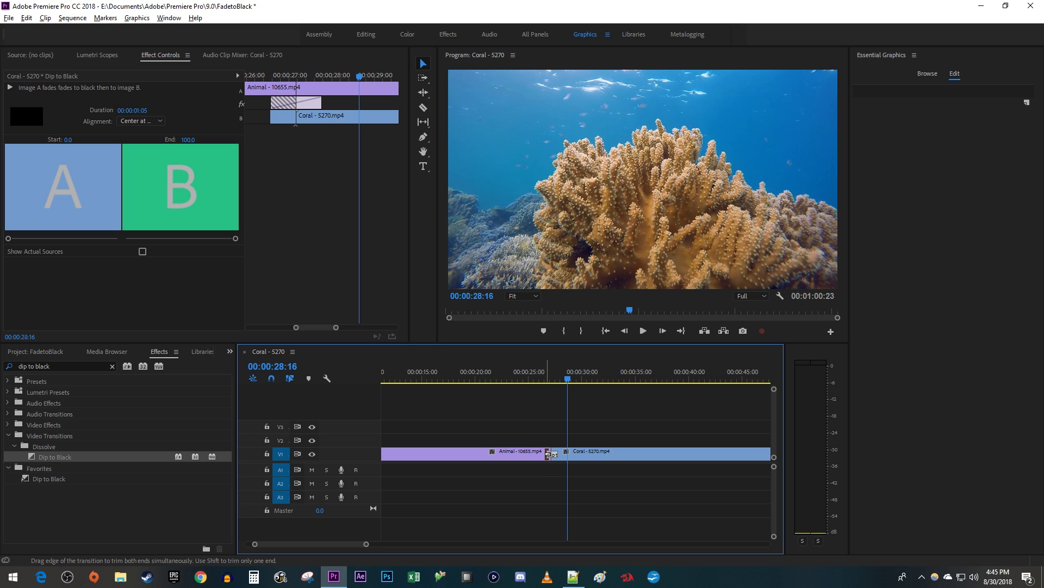
# Stretch Dip to Black to 3 seconds 9 frames, preview it, and zoom out.
pyautogui.moveTo(549, 453); pyautogui.dragTo(535, 454)
pyautogui.click(530, 377)
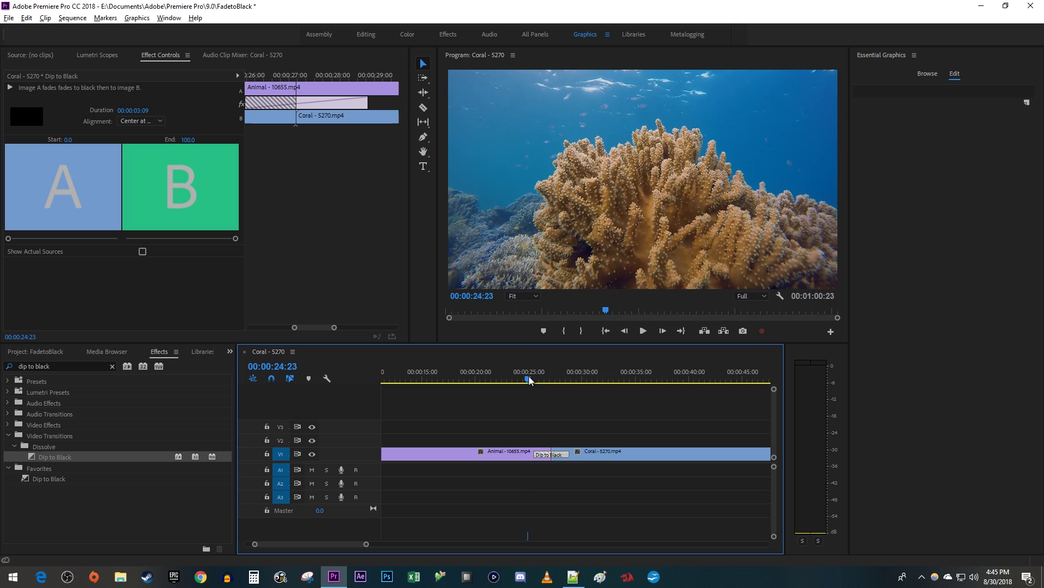
pyautogui.press('space')
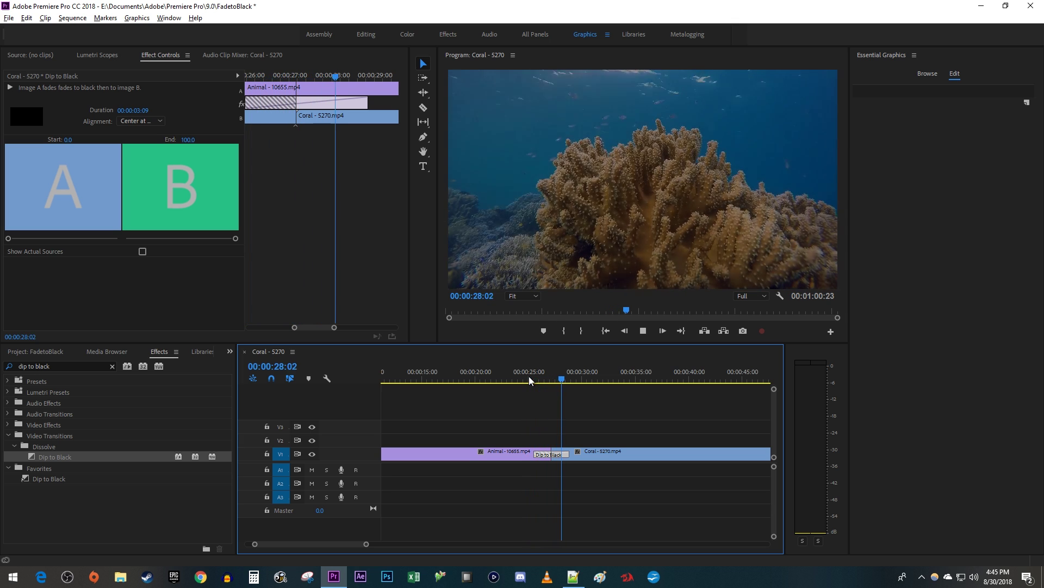
pyautogui.press('space')
pyautogui.moveTo(366, 544); pyautogui.dragTo(412, 544)
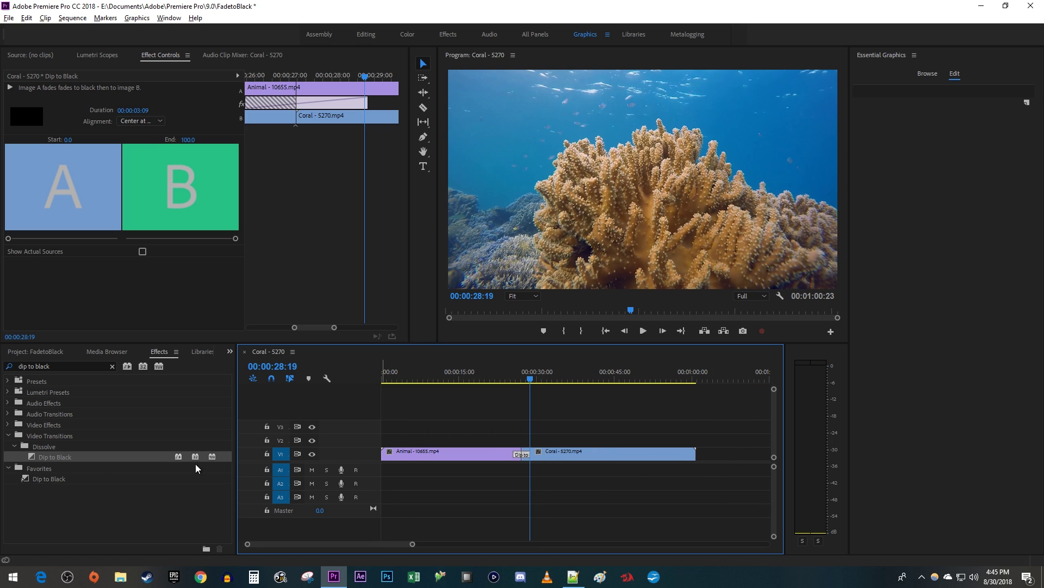
# Place Dip to Black on the Animal clip's head and the Coral clip's tail.
pyautogui.click(69, 459)
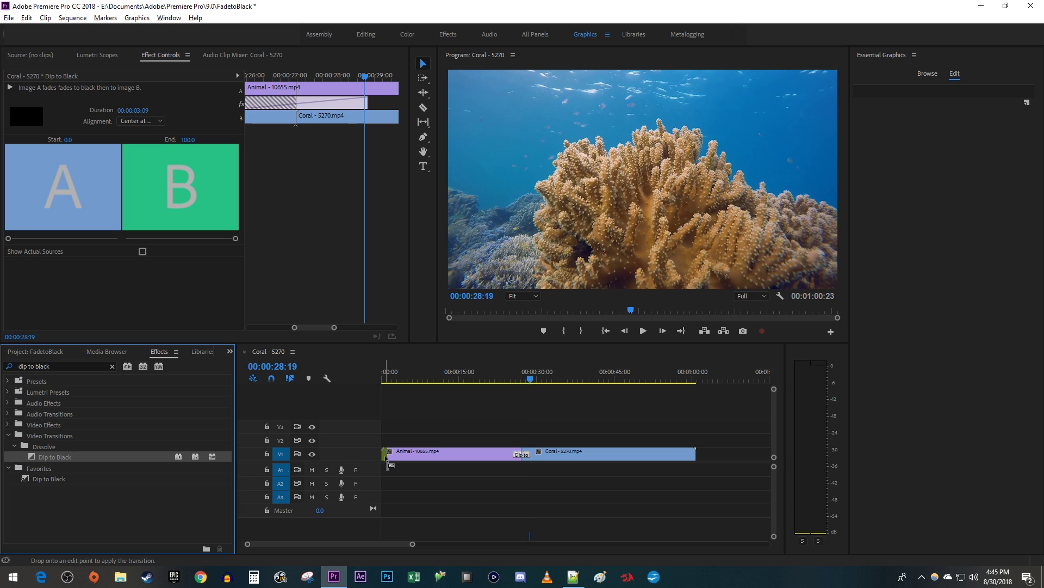
pyautogui.moveTo(69, 458); pyautogui.dragTo(386, 454)
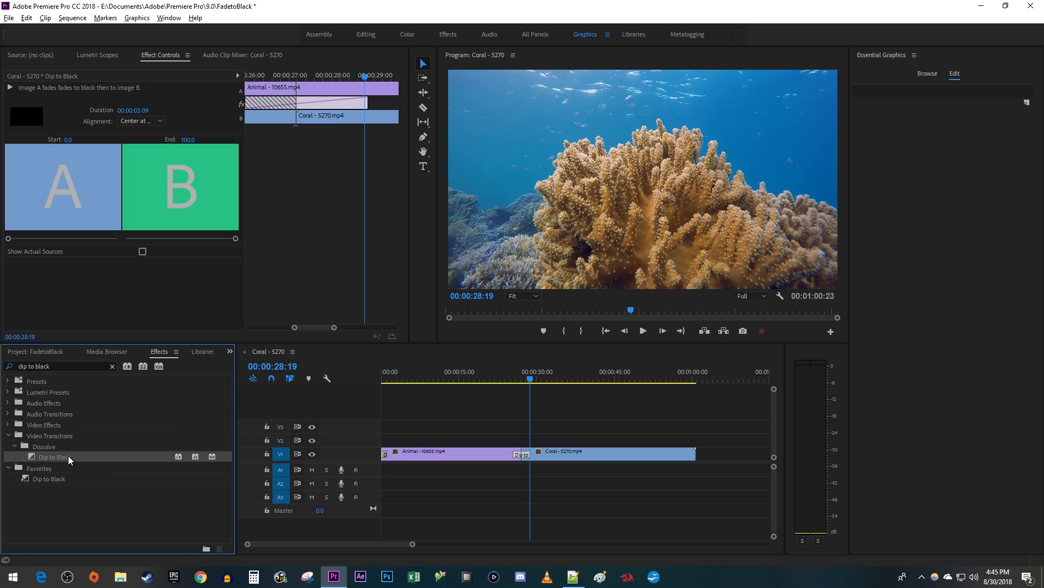
pyautogui.moveTo(260, 458); pyautogui.dragTo(639, 454)
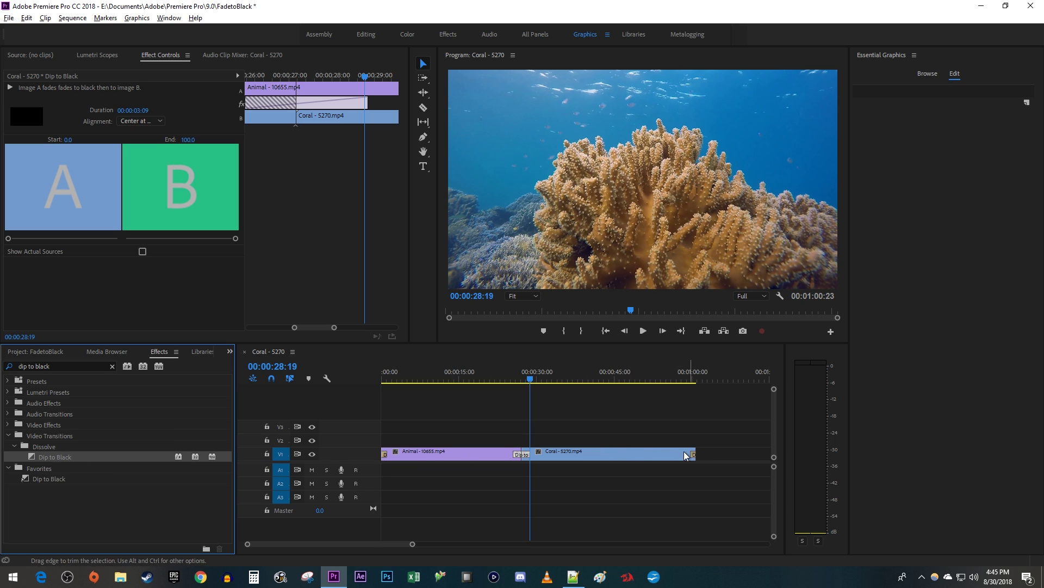
# Preview the opening fade from black, then move the playhead near the sequence end.
pyautogui.click(361, 380)
pyautogui.press('Home')
pyautogui.press('space')
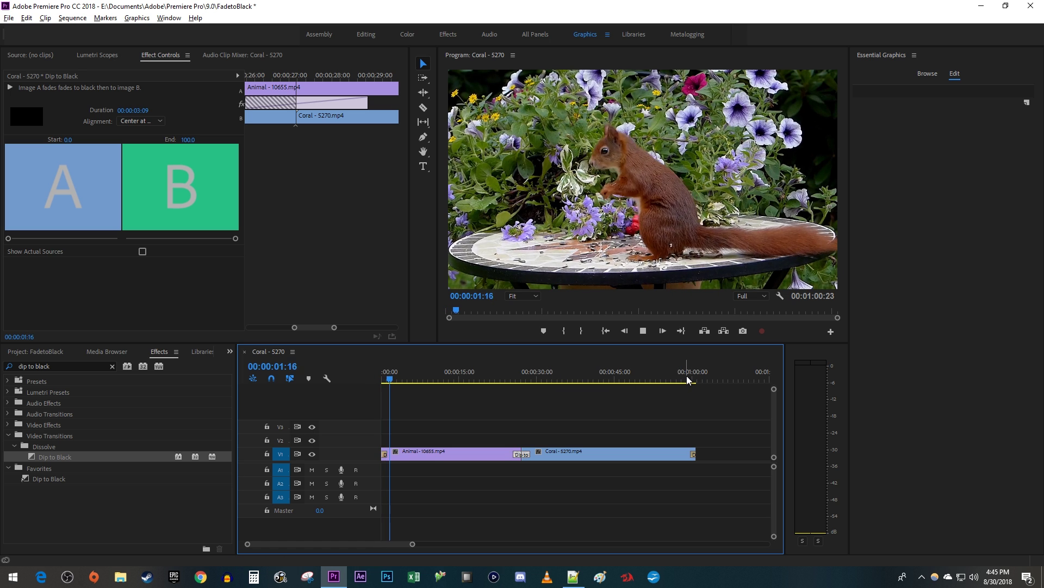
pyautogui.click(686, 376)
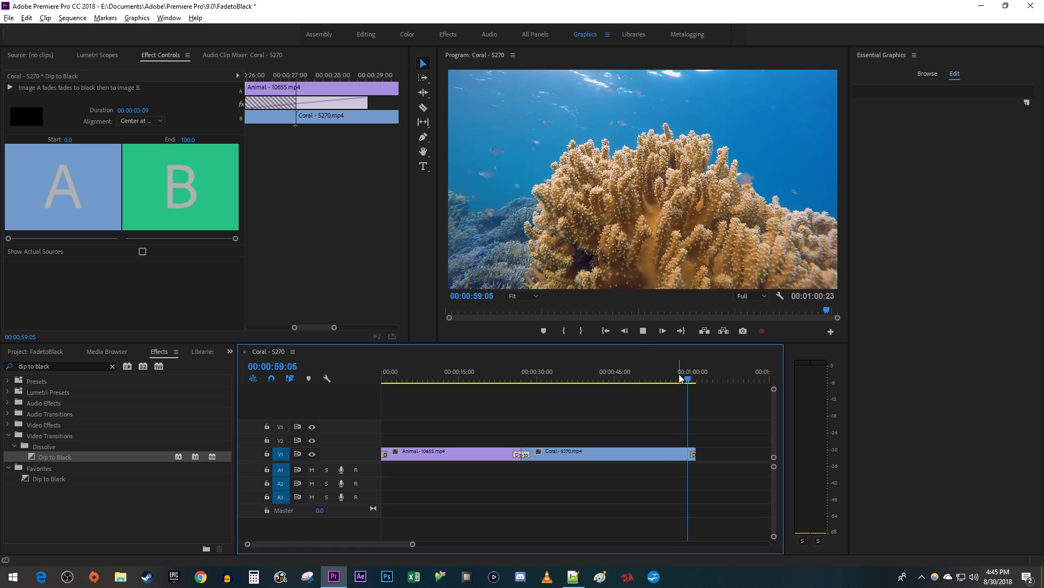